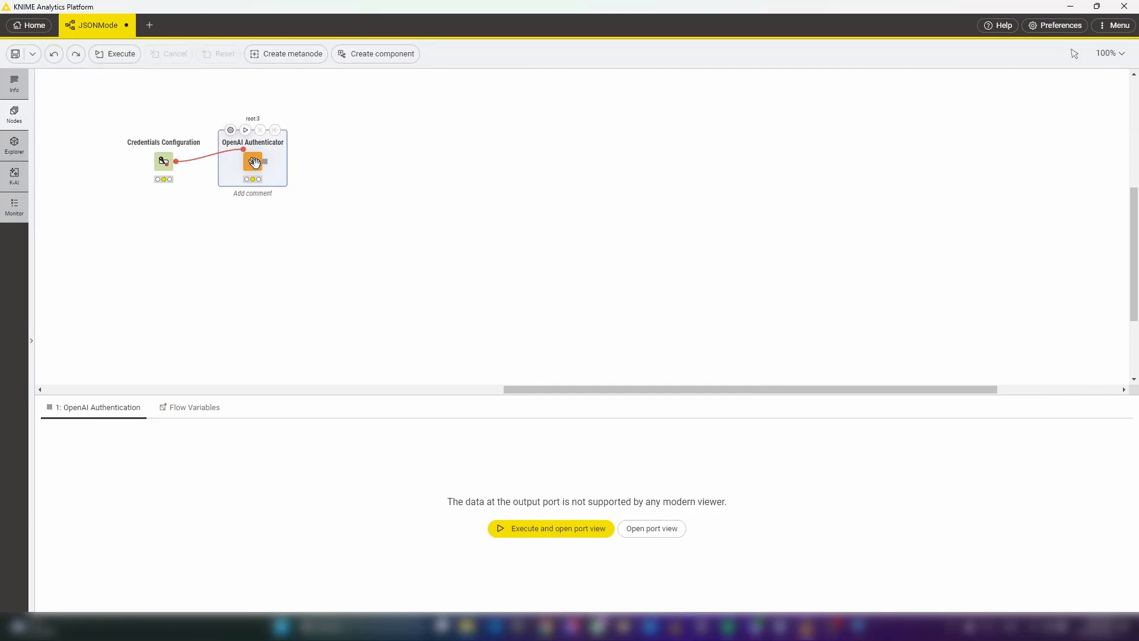
# Review the OpenAI Authenticator's API key selection and the base URL in its advanced settings
pyautogui.click(231, 130)
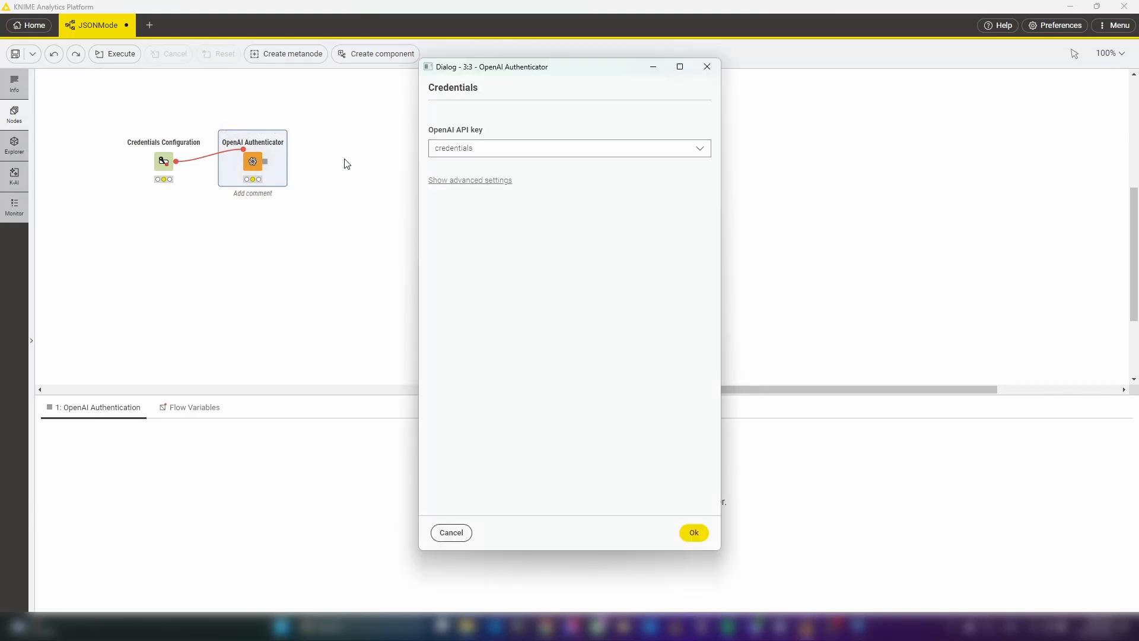
pyautogui.click(634, 149)
pyautogui.click(628, 166)
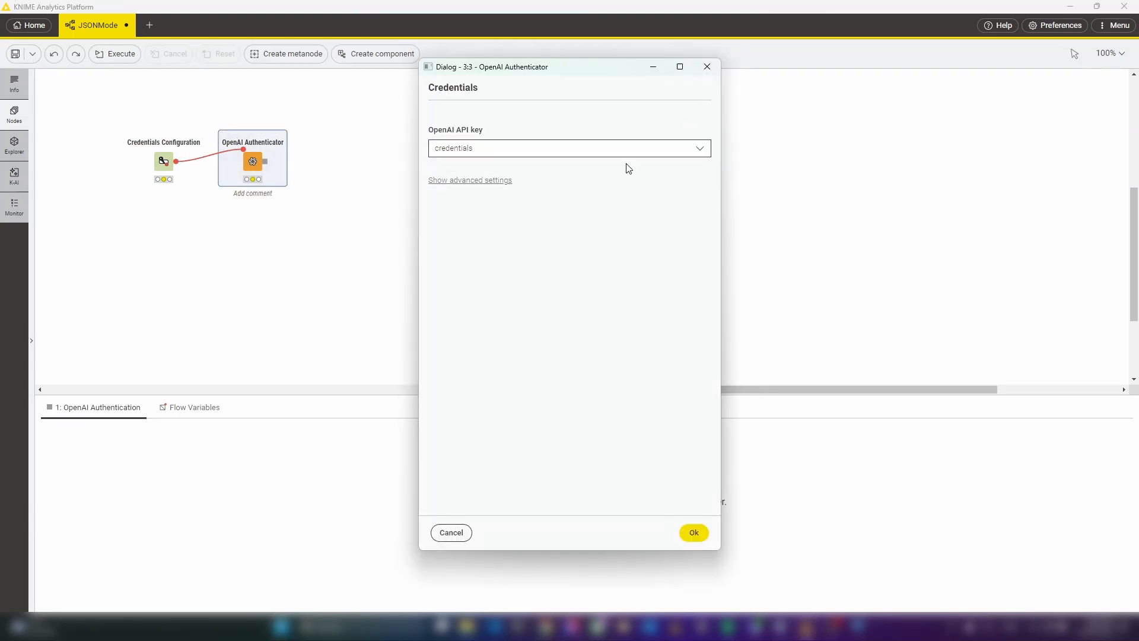
pyautogui.click(502, 181)
pyautogui.moveTo(536, 182); pyautogui.dragTo(430, 182)
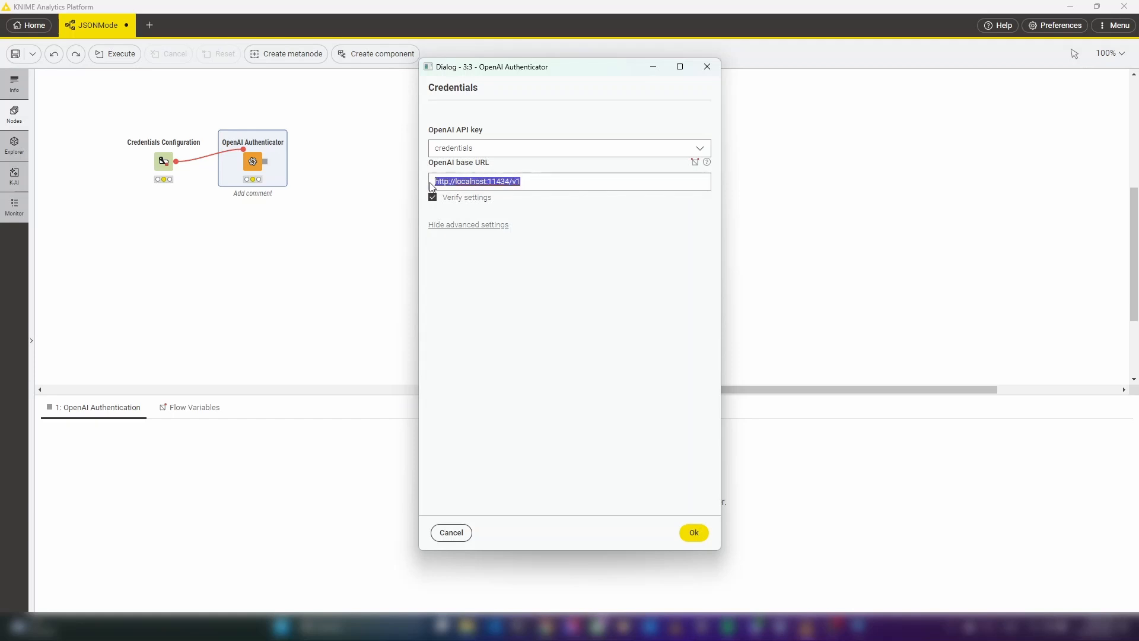
pyautogui.click(693, 533)
pyautogui.click(442, 274)
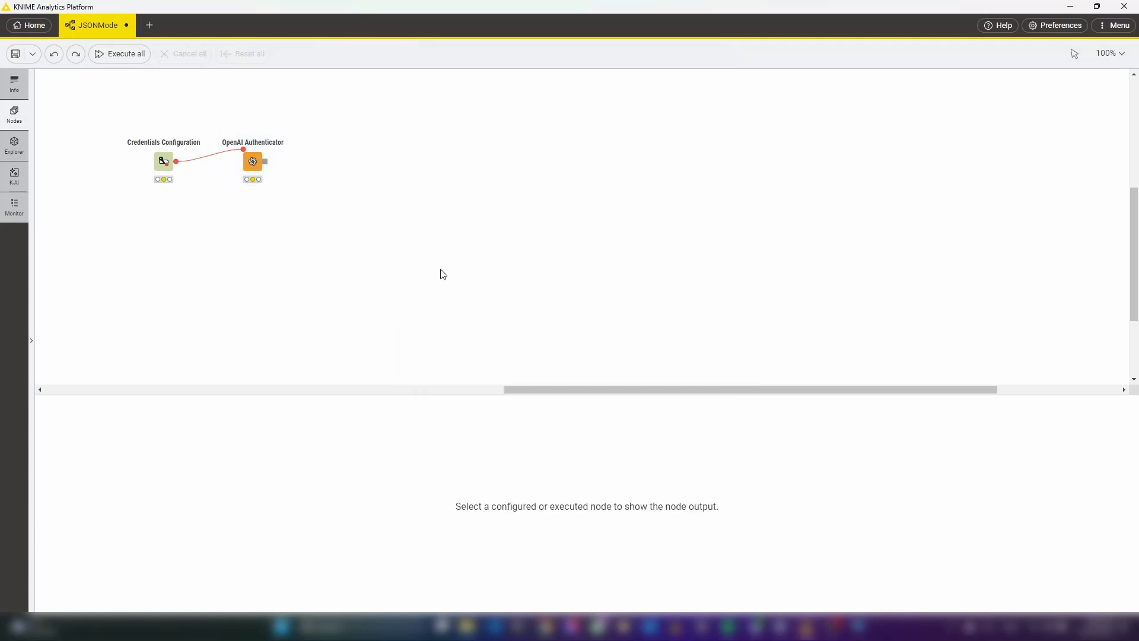
# Review the OpenAI Chat Model Connector's model ID, response length, temperature and advanced model parameters
pyautogui.click(318, 139)
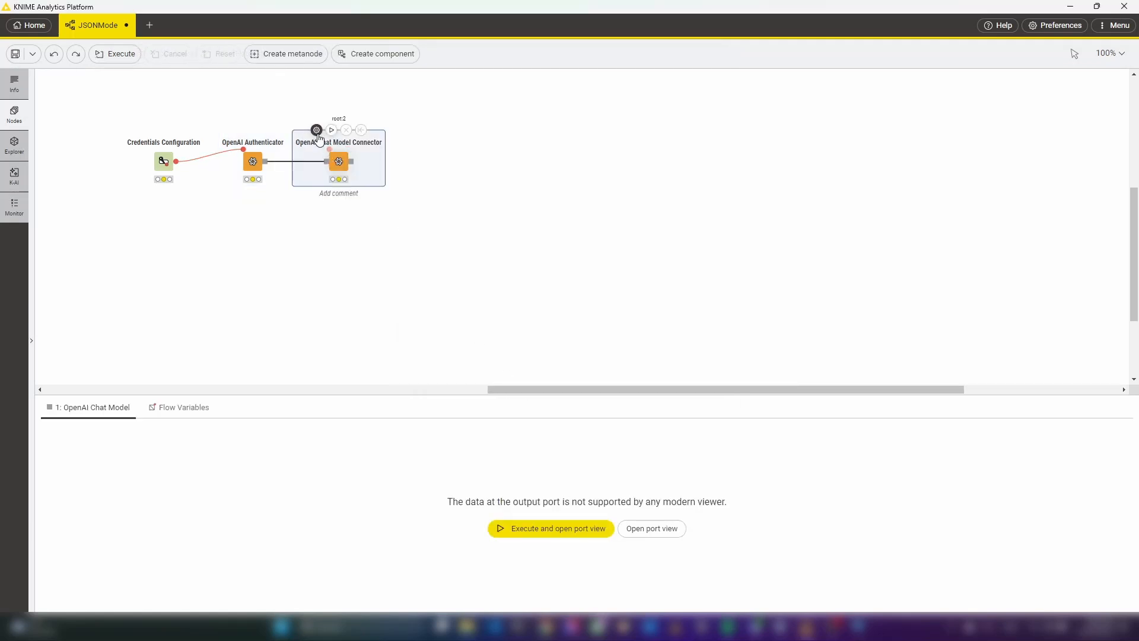
pyautogui.click(317, 130)
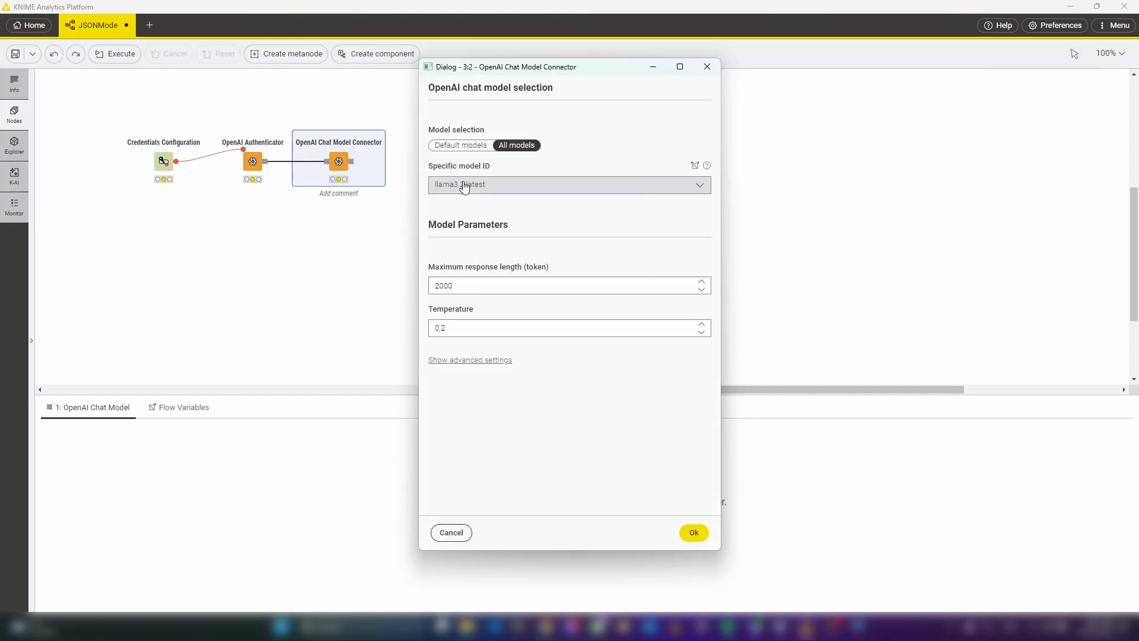
pyautogui.click(704, 186)
pyautogui.click(635, 145)
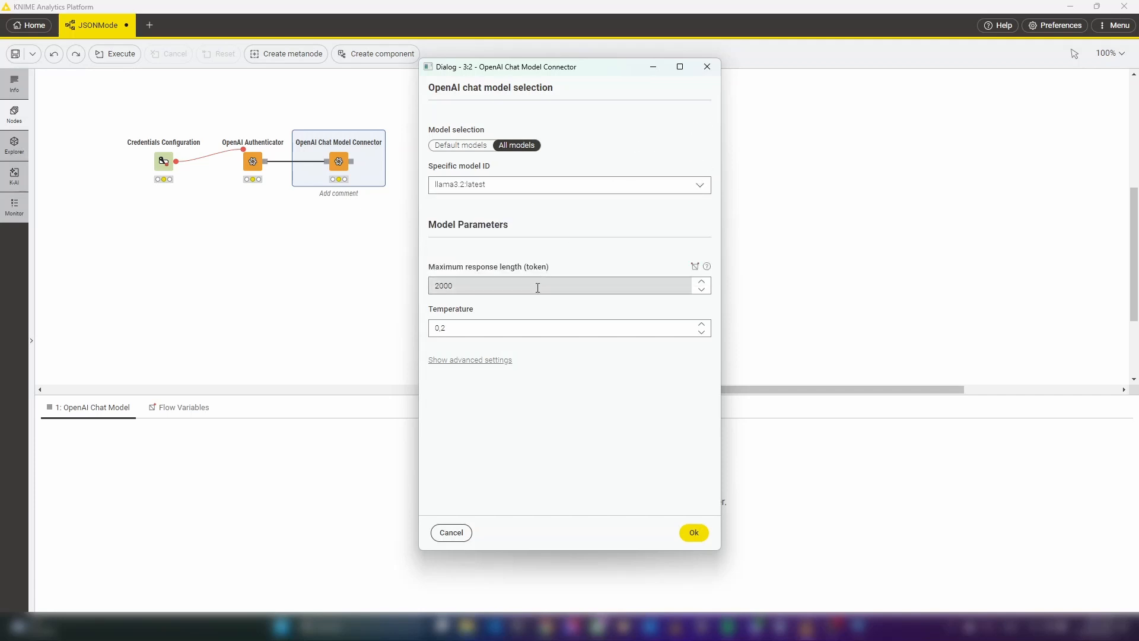
pyautogui.click(488, 360)
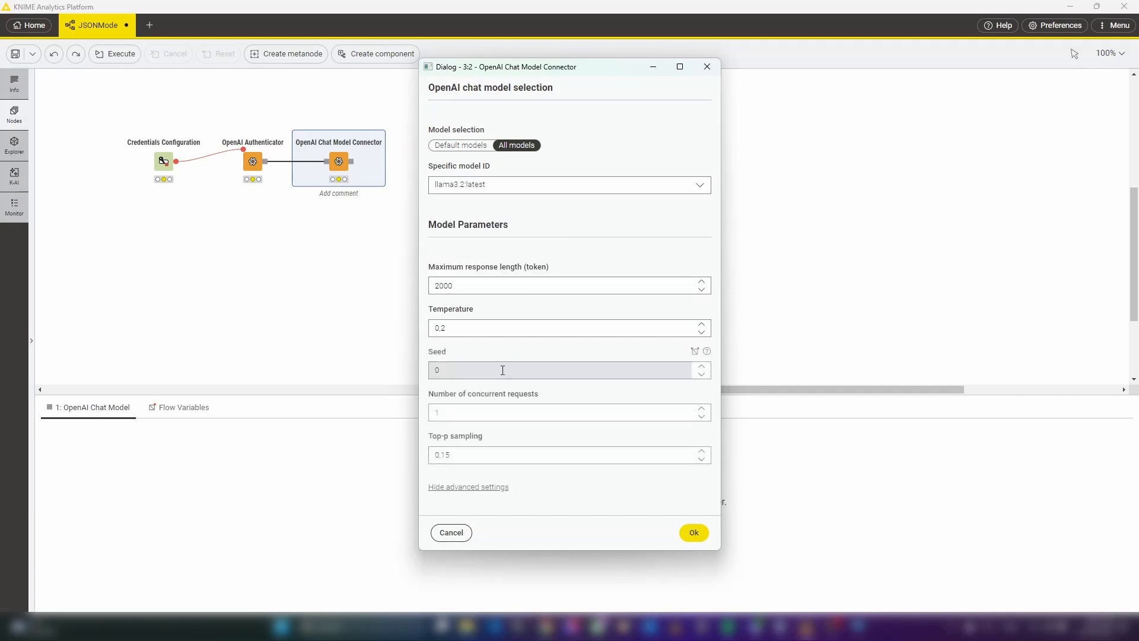
pyautogui.click(694, 532)
pyautogui.click(451, 196)
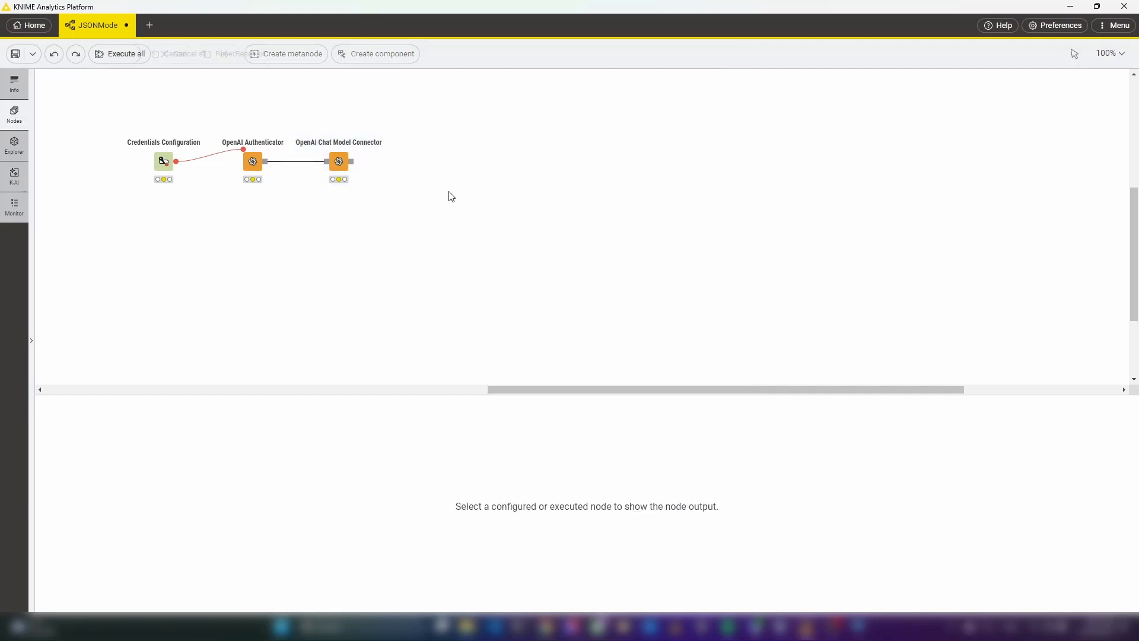
# Undo the node deletions to restore the Table Creator and the Chat Model Prompter with its connections
pyautogui.hotkey('ctrl', 'z')
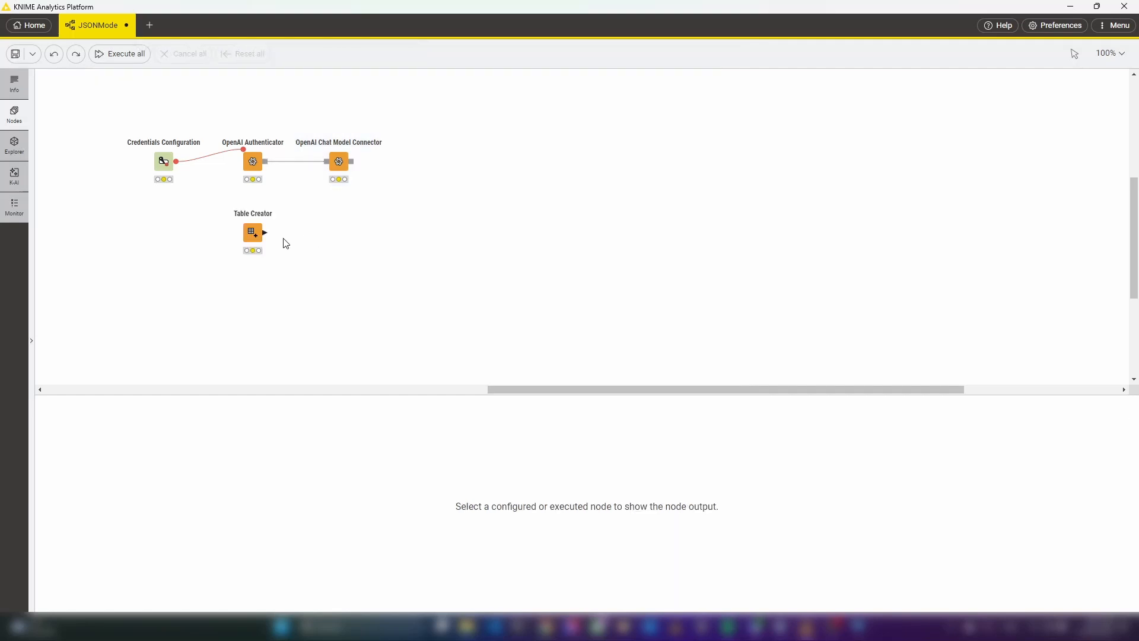
pyautogui.click(256, 233)
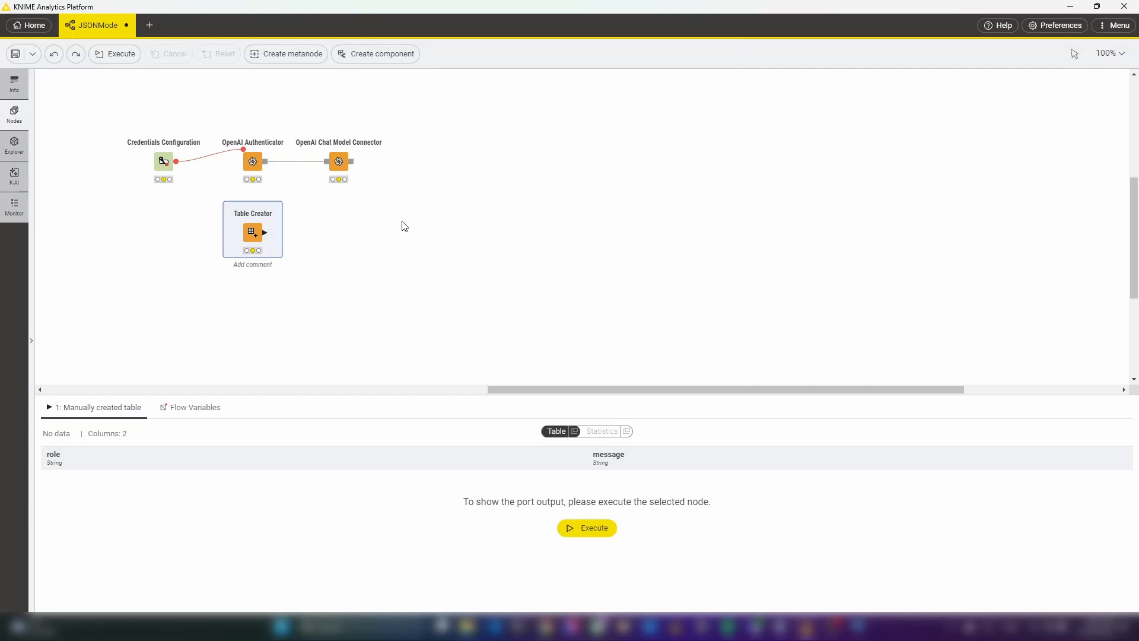
pyautogui.click(460, 211)
pyautogui.hotkey('ctrl', 'z')
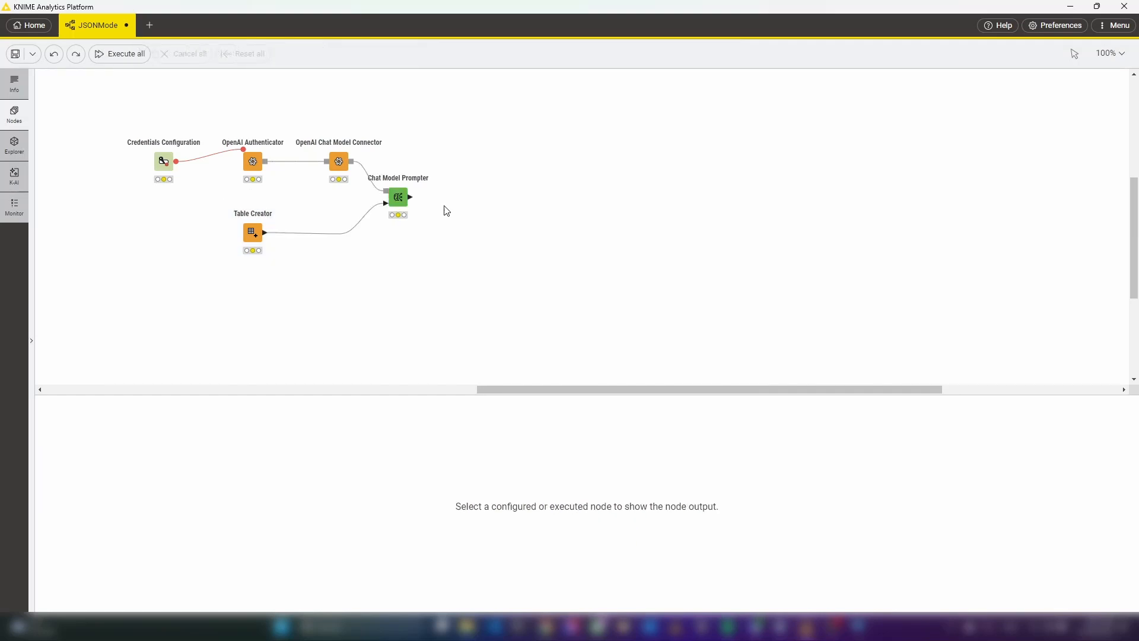
# Review the Chat Model Prompter's system message with its JSON schema, the new message, and the output format
pyautogui.click(398, 198)
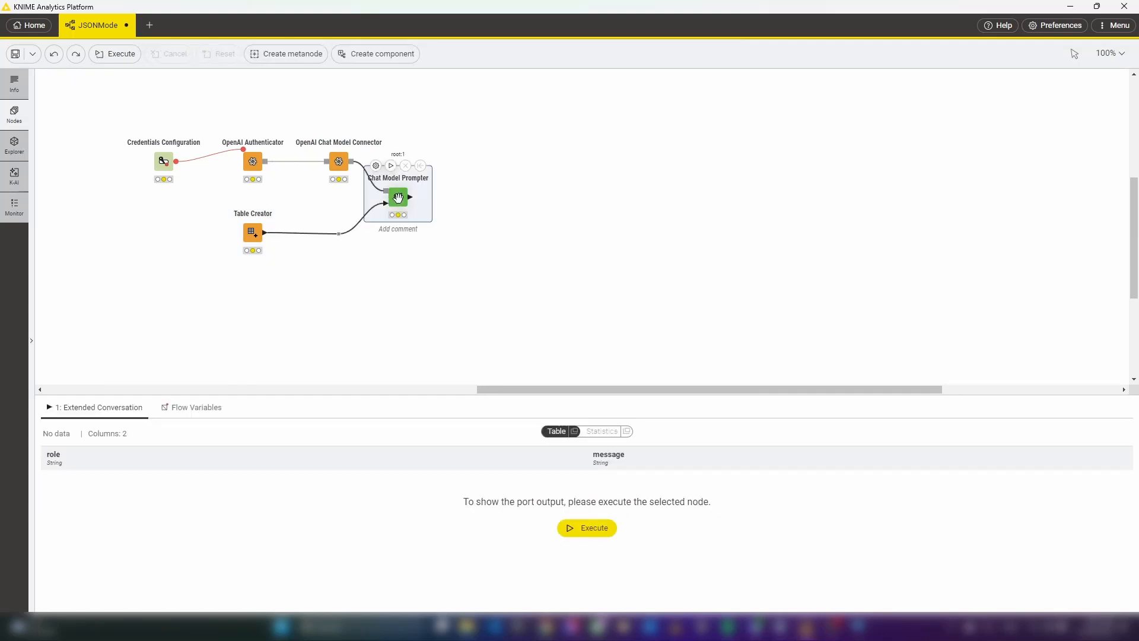
pyautogui.click(376, 166)
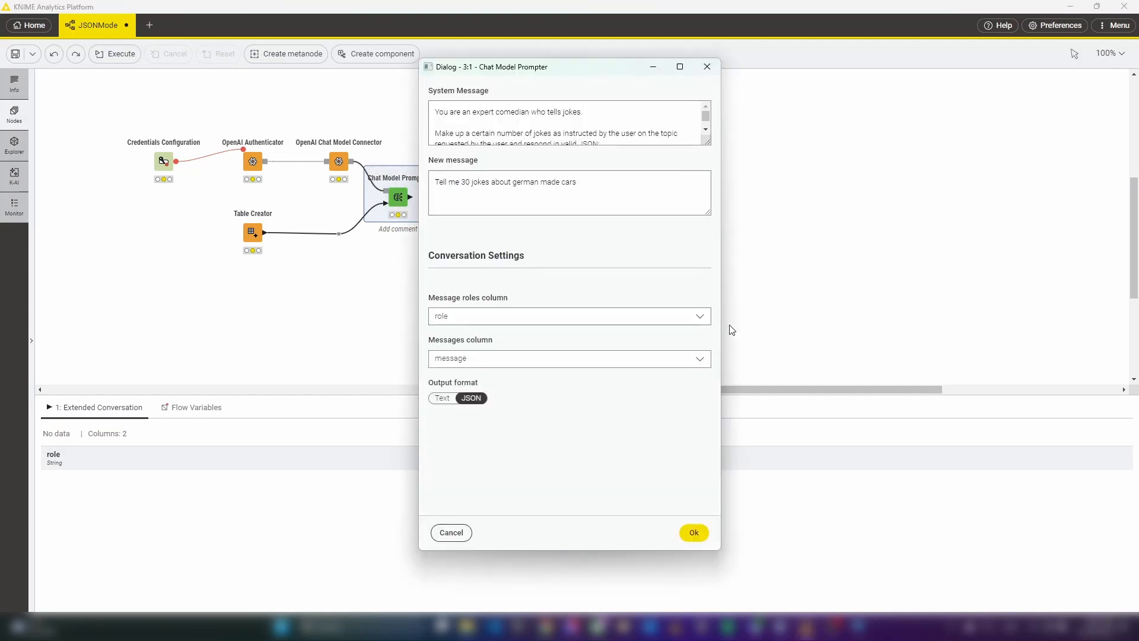
pyautogui.moveTo(708, 144); pyautogui.dragTo(700, 277)
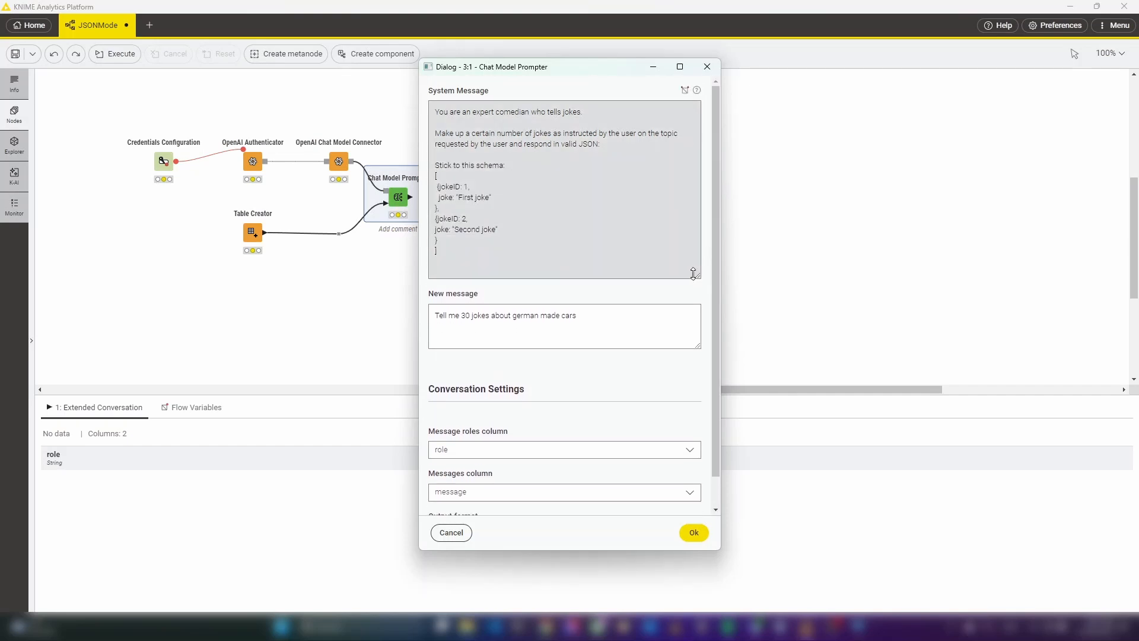
pyautogui.click(480, 252)
pyautogui.moveTo(442, 245); pyautogui.dragTo(423, 176)
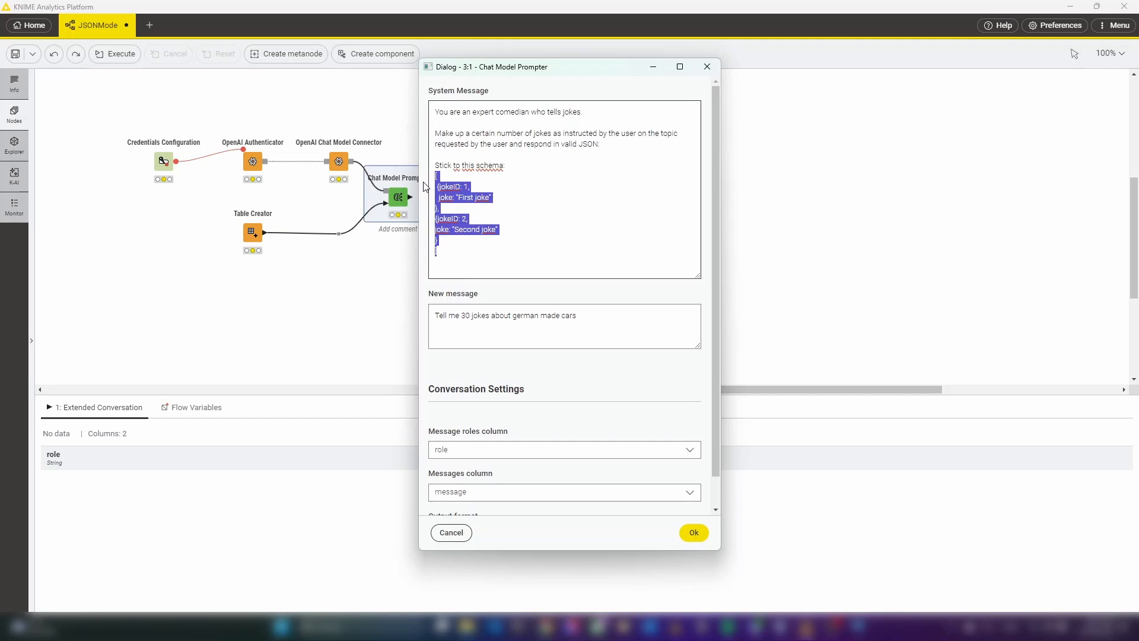
pyautogui.click(585, 328)
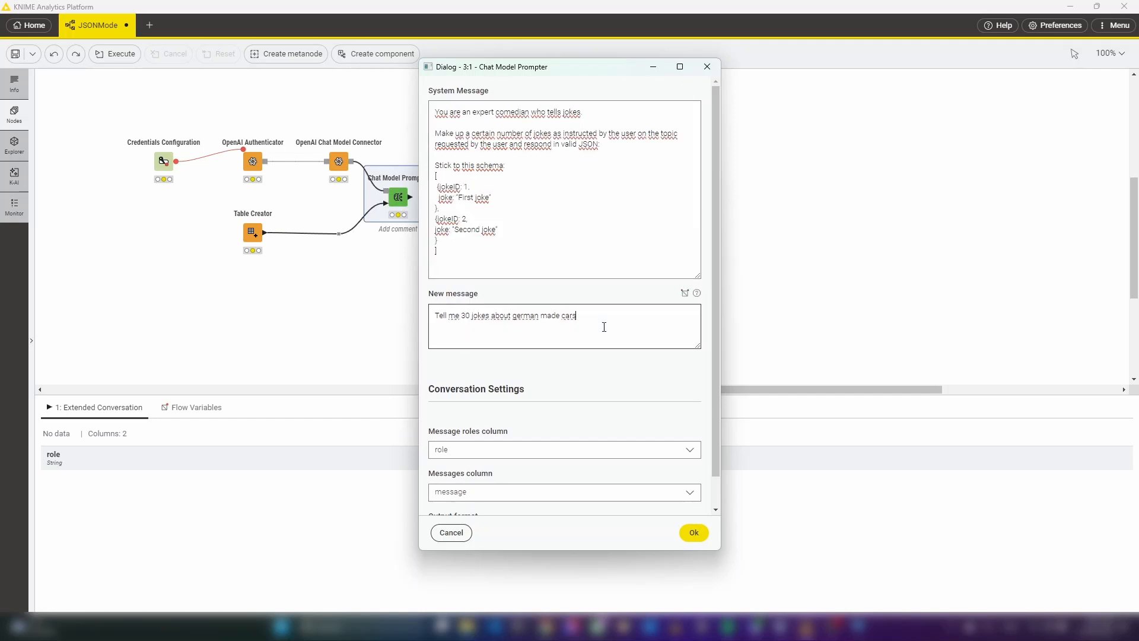
pyautogui.moveTo(713, 348); pyautogui.dragTo(713, 379)
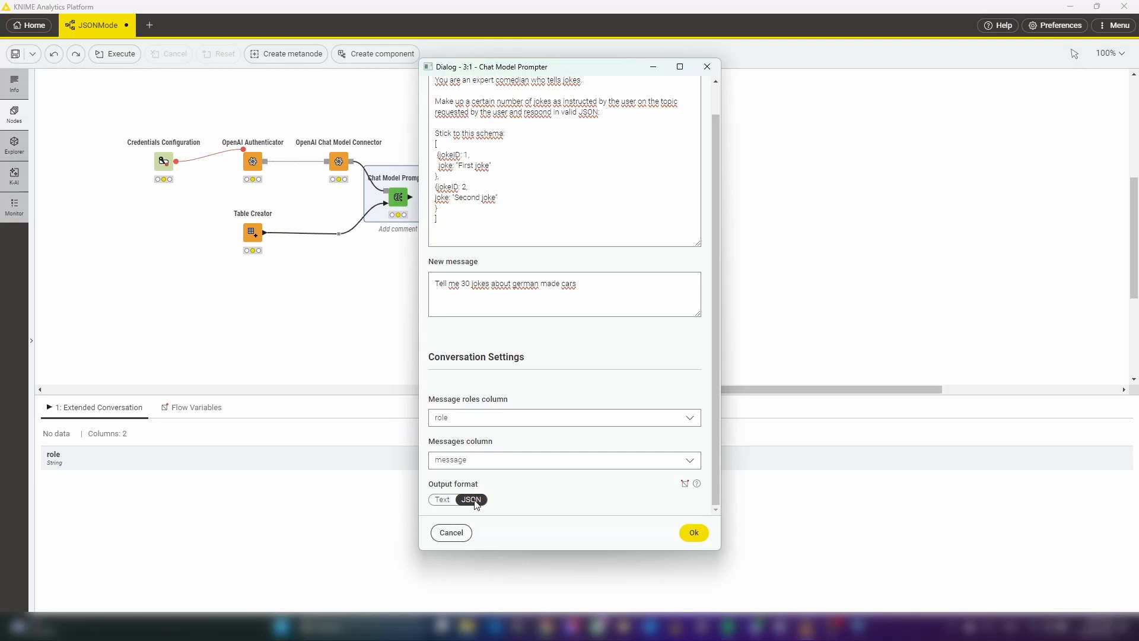
pyautogui.click(695, 533)
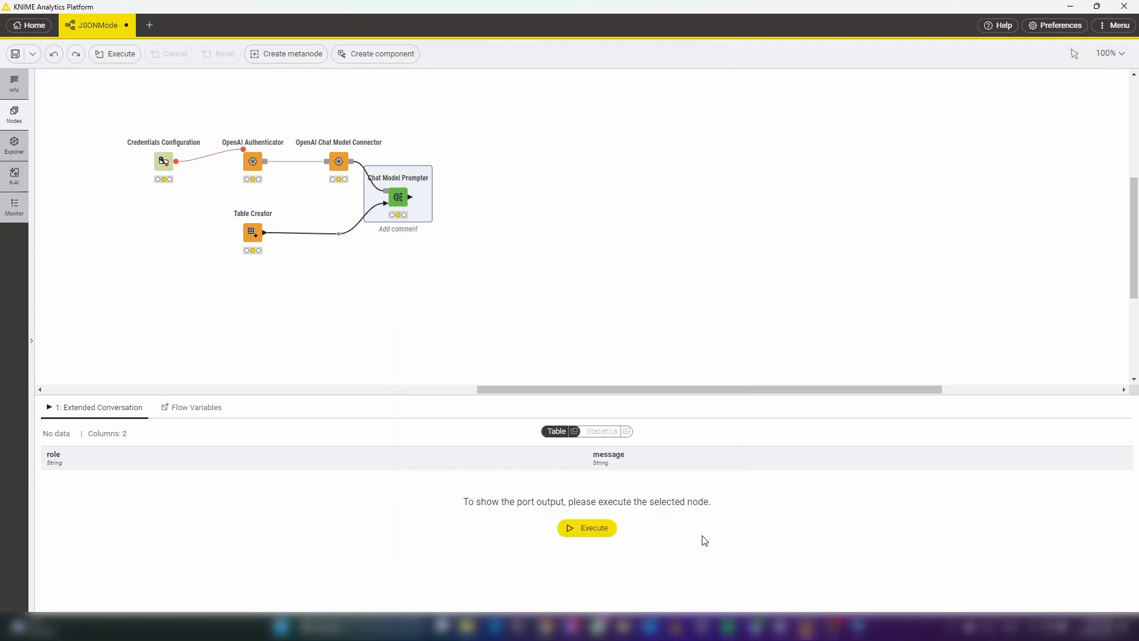
pyautogui.click(520, 235)
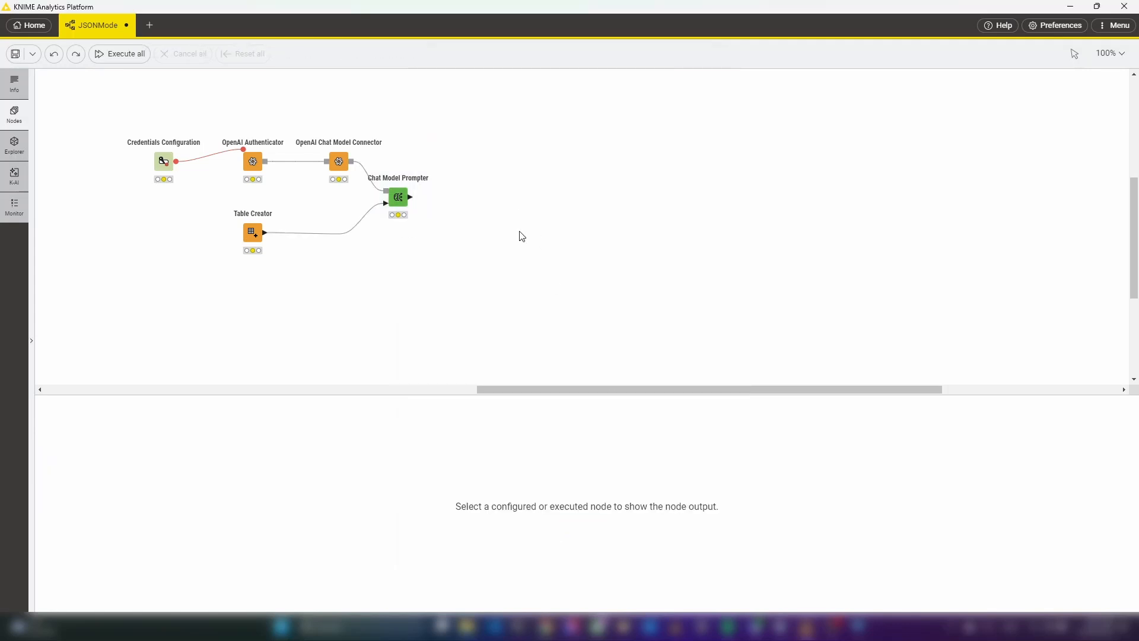
# Restore the deleted Row Splitter, String to JSON, JSON Path and Ungroup nodes, and execute the workflow through Ungroup
pyautogui.hotkey('ctrl', 'shift', 'z')
pyautogui.hotkey('ctrl', 'shift', 'z')
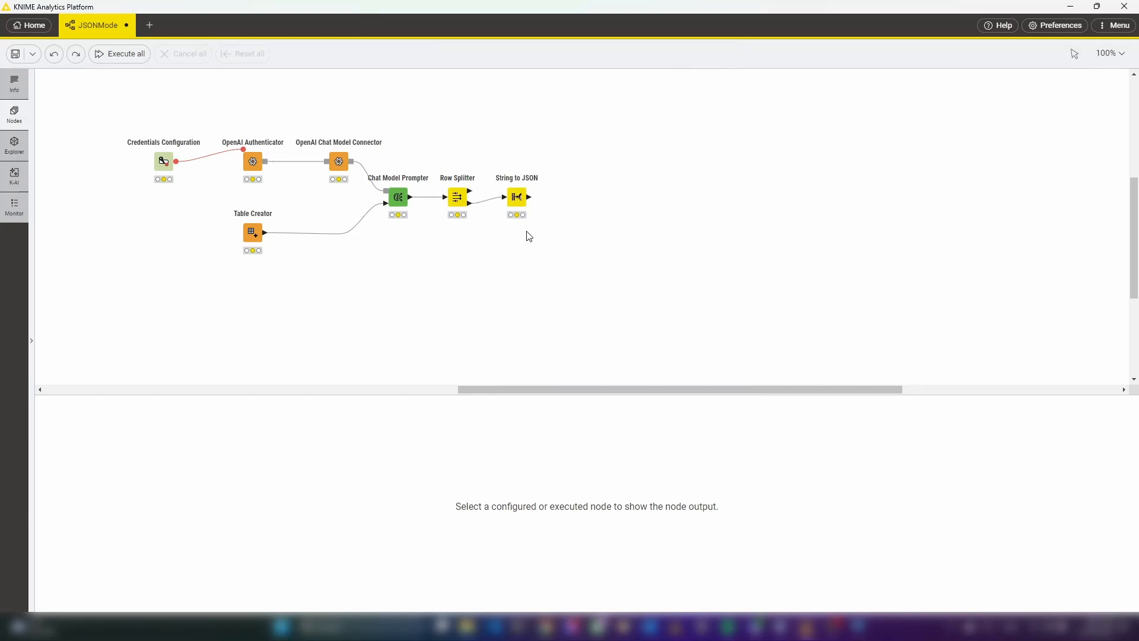
pyautogui.hotkey('ctrl', 'shift', 'z')
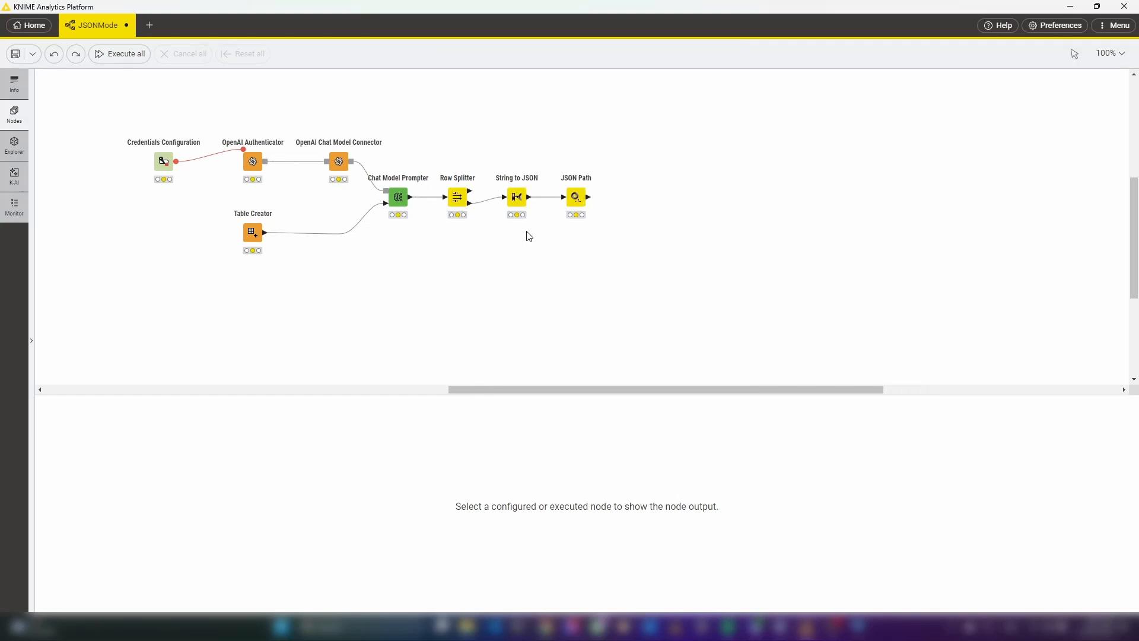
pyautogui.hotkey('ctrl', 'shift', 'z')
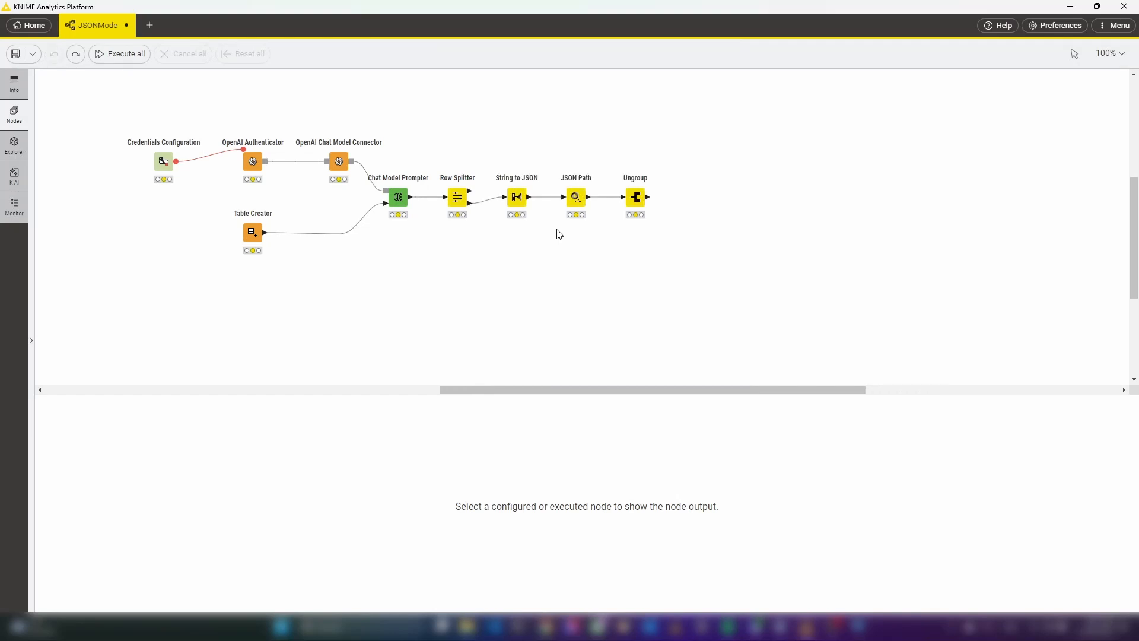
pyautogui.click(638, 196)
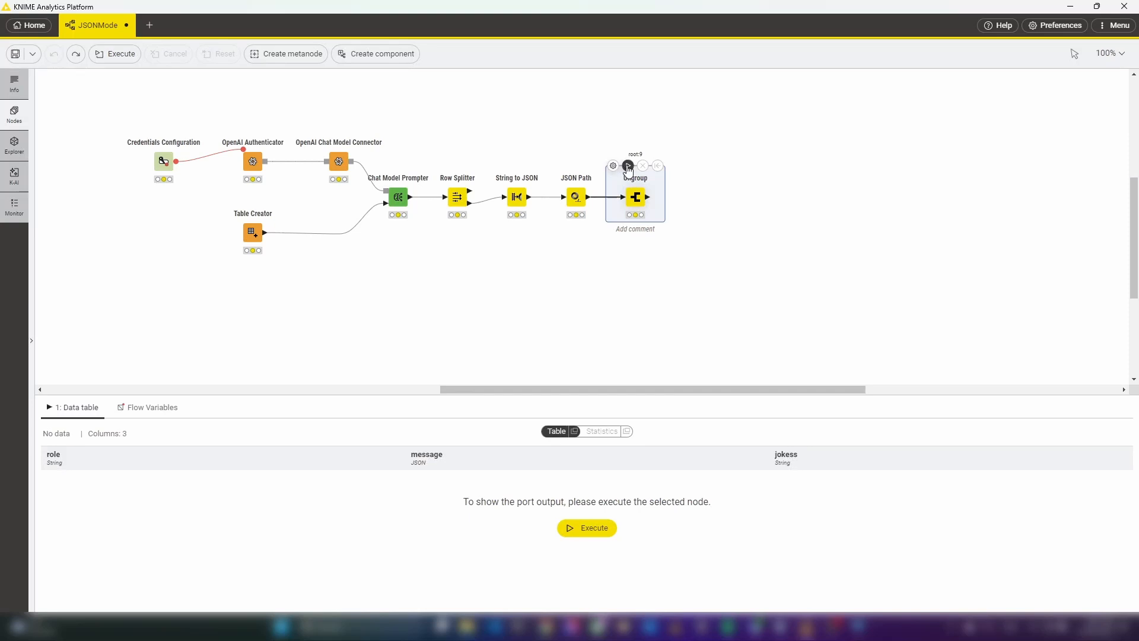
pyautogui.click(628, 166)
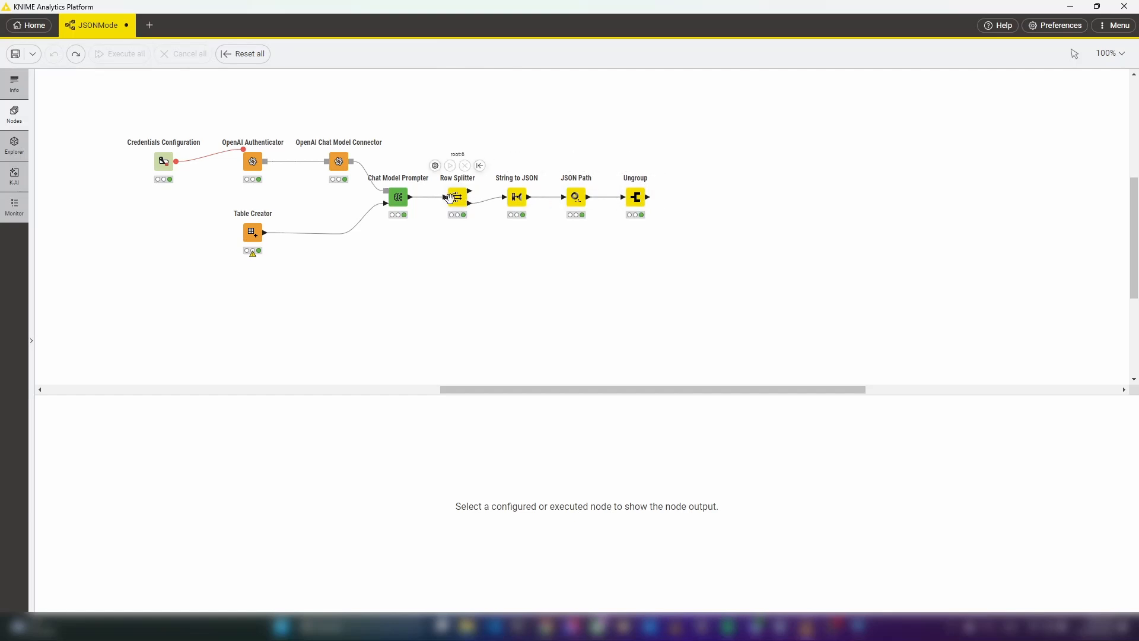
# Examine the full AI message in the Chat Model Prompter's output table
pyautogui.click(399, 199)
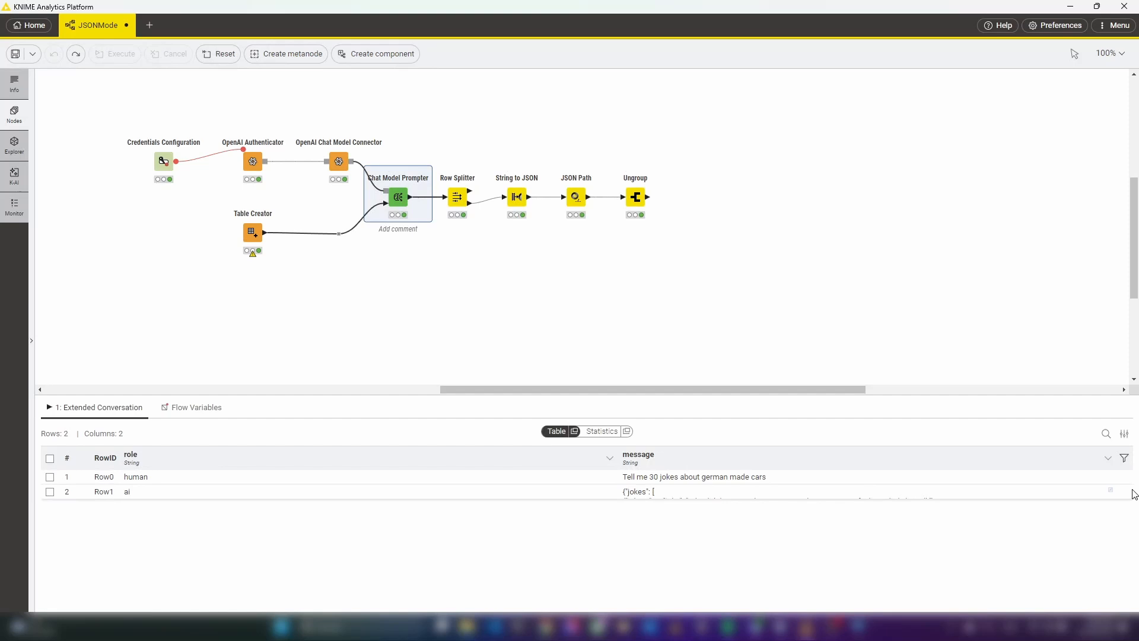
pyautogui.click(1110, 492)
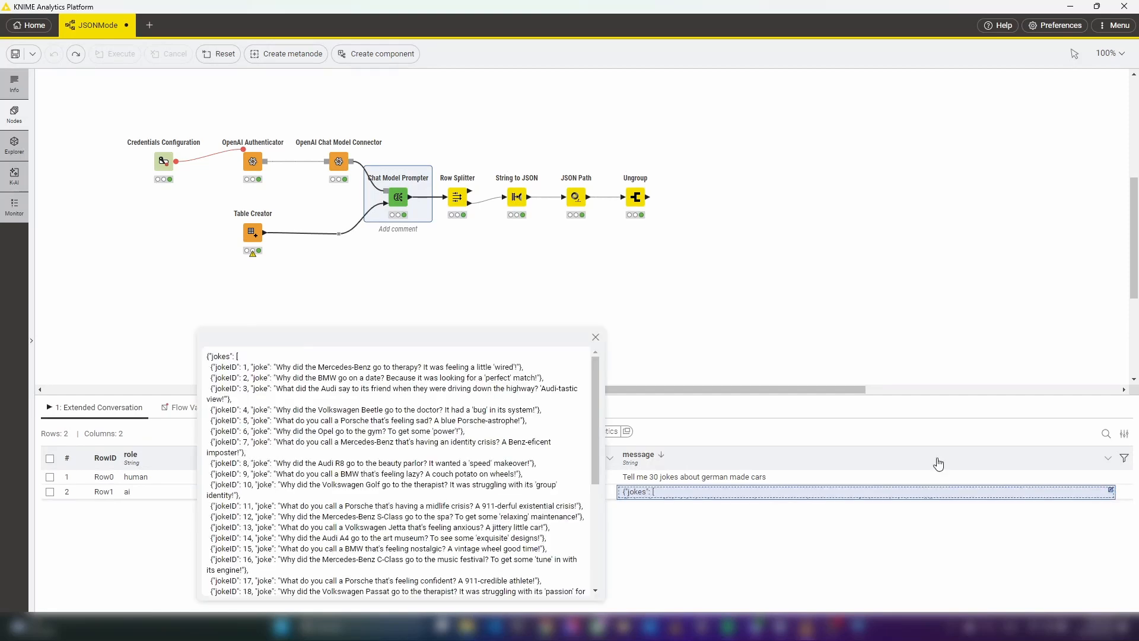
pyautogui.moveTo(466, 338); pyautogui.dragTo(641, 155)
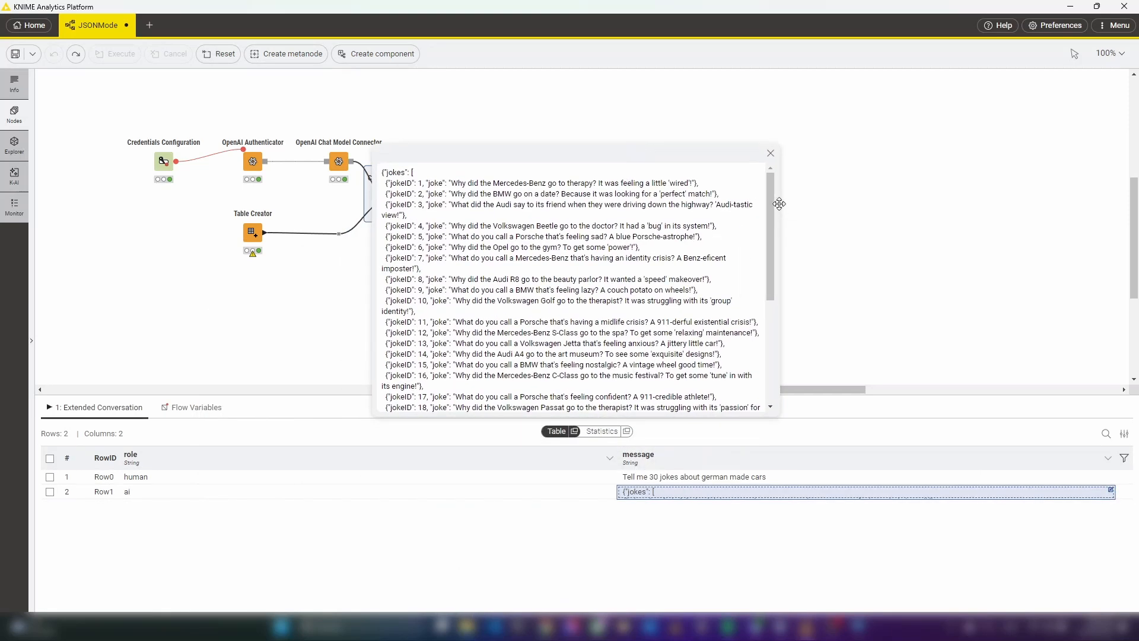
pyautogui.moveTo(771, 201); pyautogui.dragTo(770, 248)
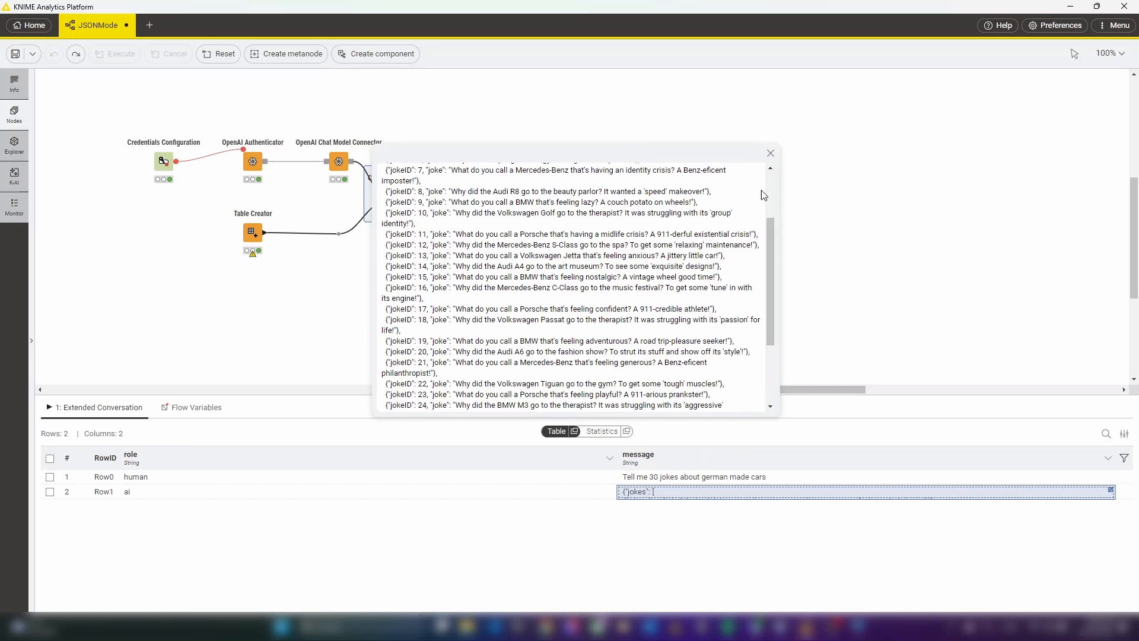
pyautogui.click(770, 153)
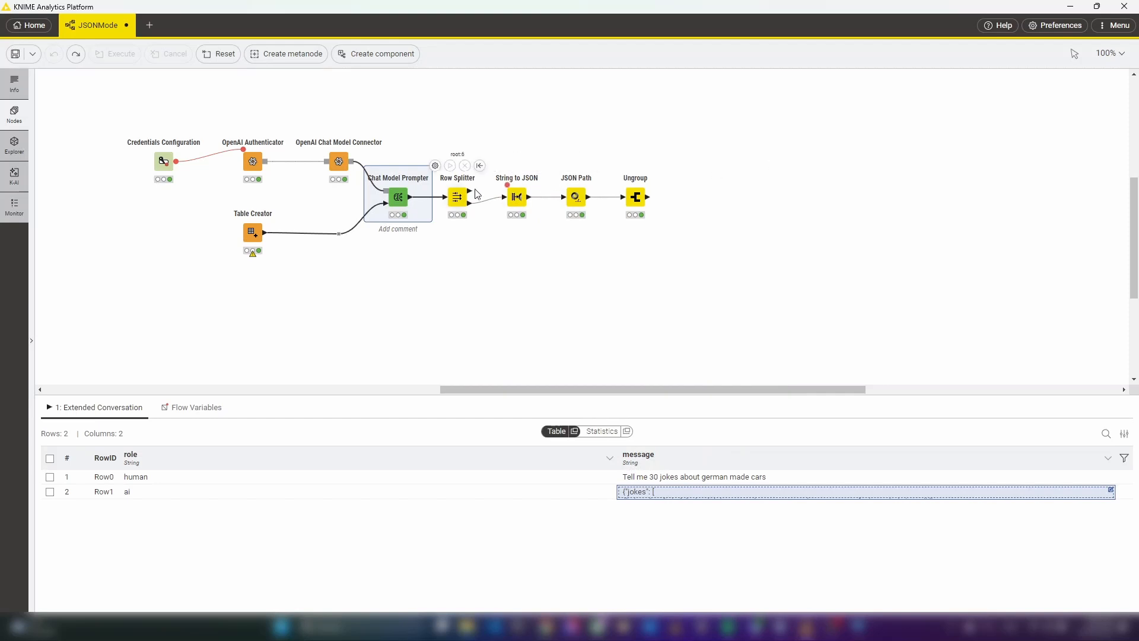
# Inspect the Row Splitter's included and excluded rows, enlarging the excluded row to read its message
pyautogui.click(457, 196)
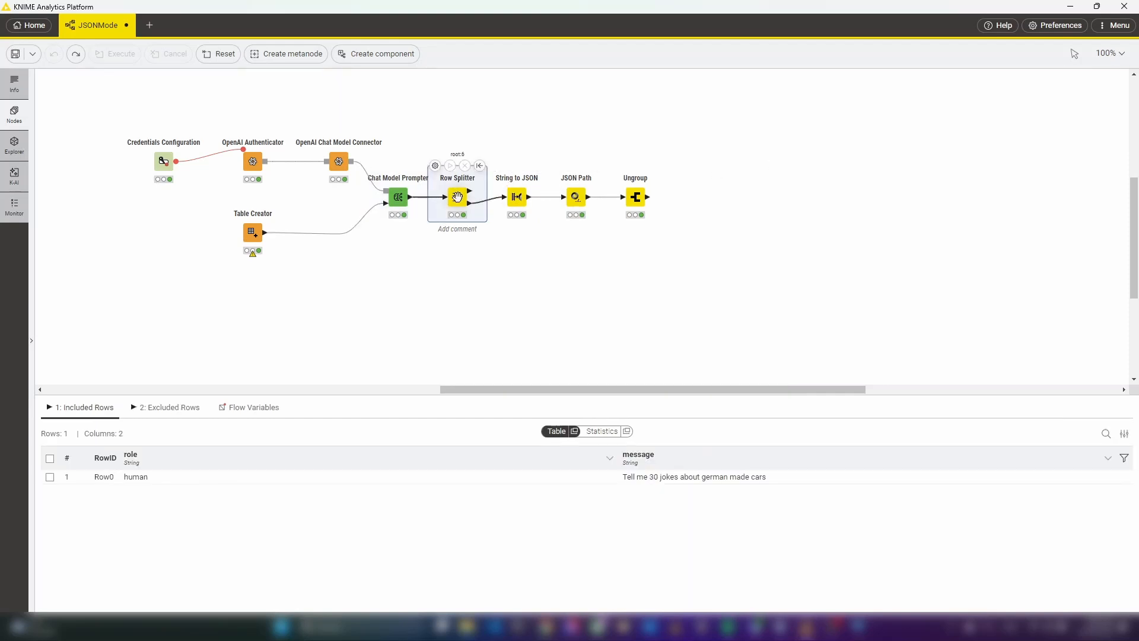
pyautogui.click(173, 408)
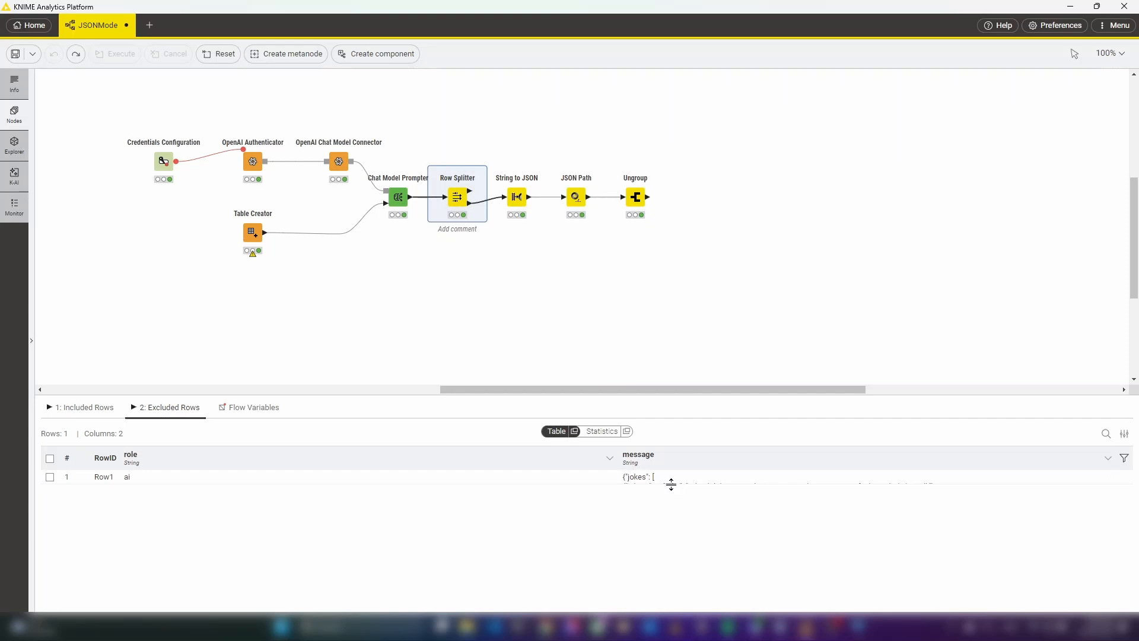
pyautogui.moveTo(670, 484); pyautogui.dragTo(671, 544)
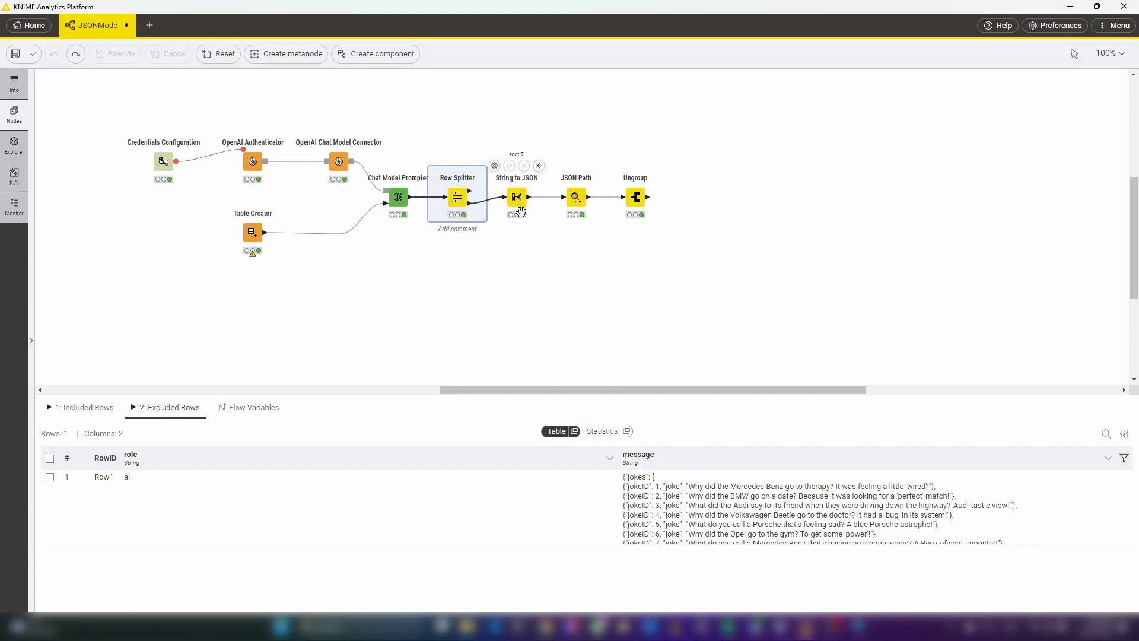
# Review the String to JSON node's output and its settings for converting the message column, keeping the configuration as is
pyautogui.click(517, 198)
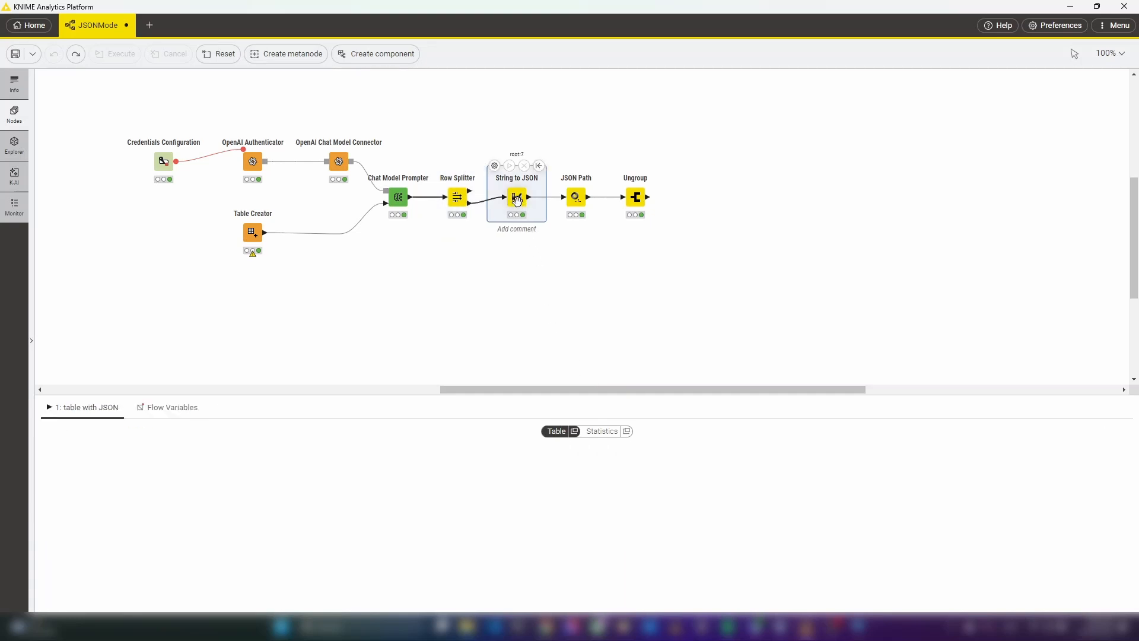
pyautogui.click(494, 166)
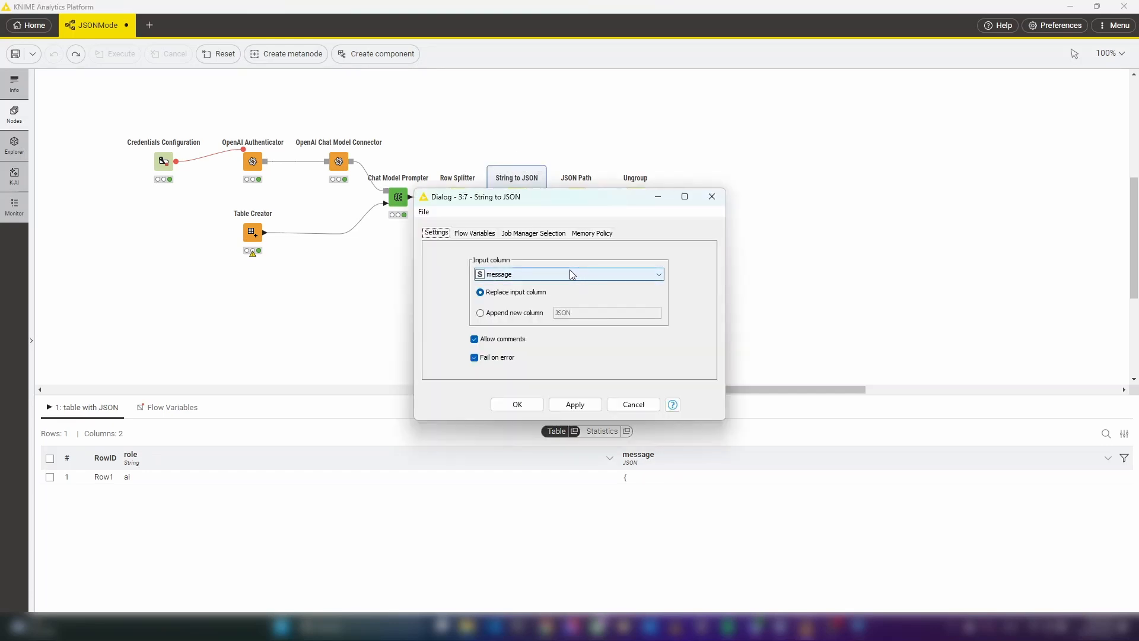
pyautogui.click(535, 405)
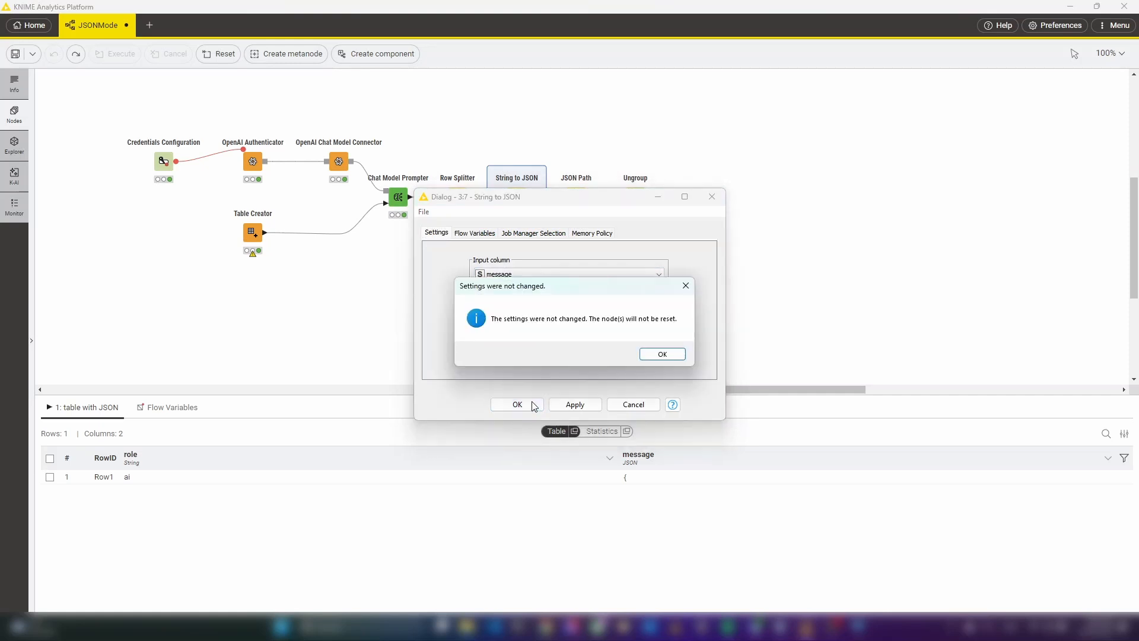
pyautogui.click(643, 354)
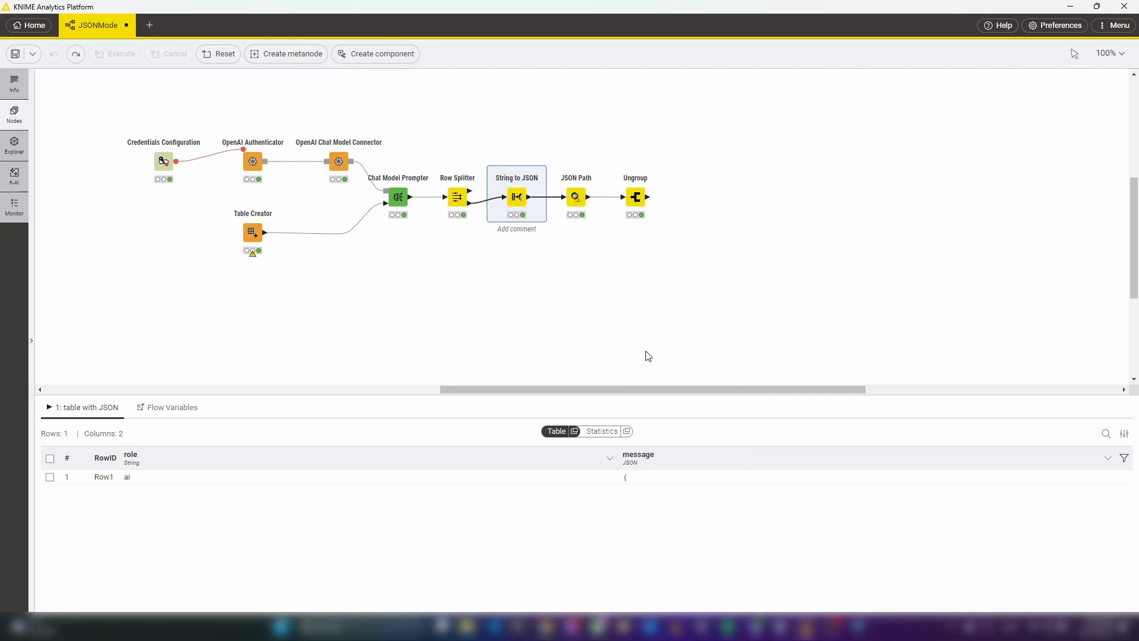
# Review the JSON Path node's output and its jokess query $['jokes'][*]['joke'] against the JSON cell preview, keeping the settings
pyautogui.moveTo(576, 200)
pyautogui.click(575, 199)
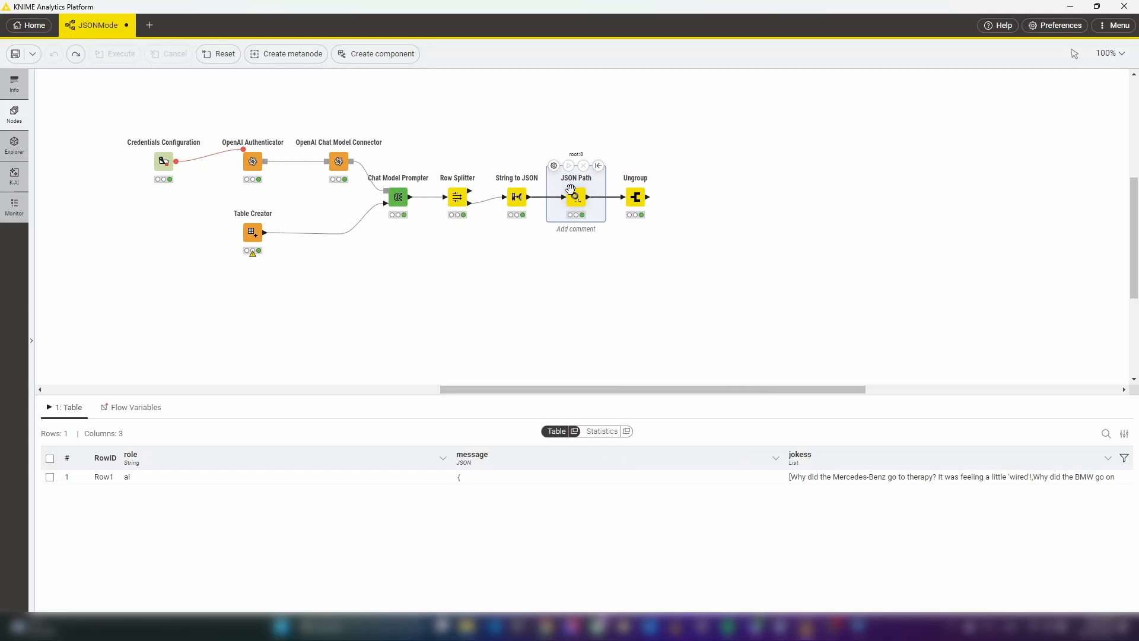
pyautogui.click(553, 165)
pyautogui.click(569, 240)
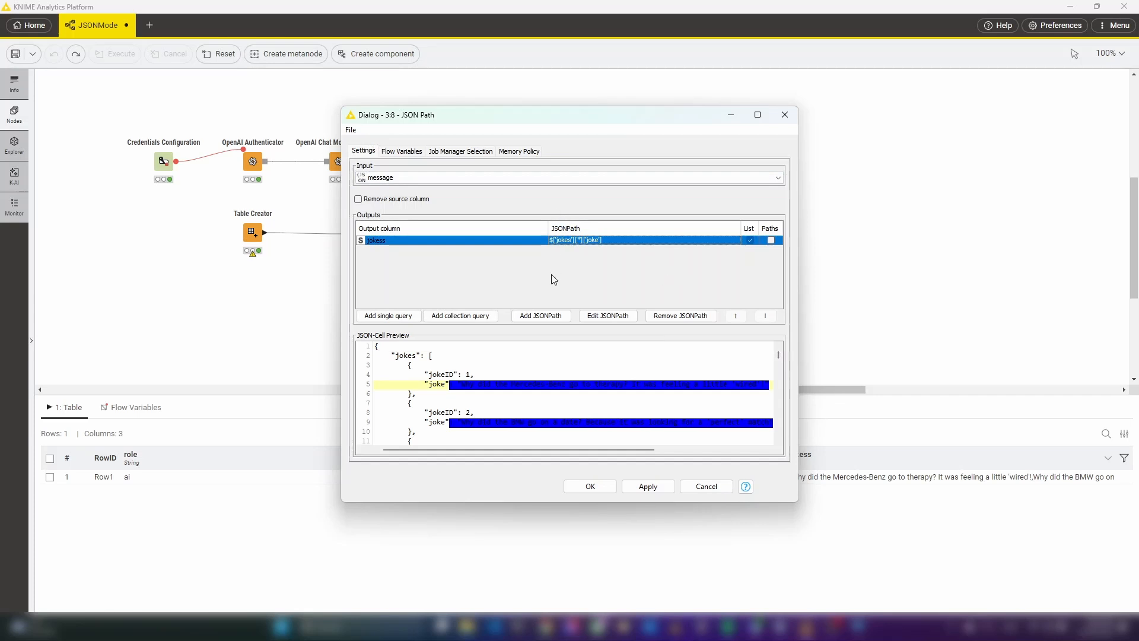
pyautogui.click(468, 411)
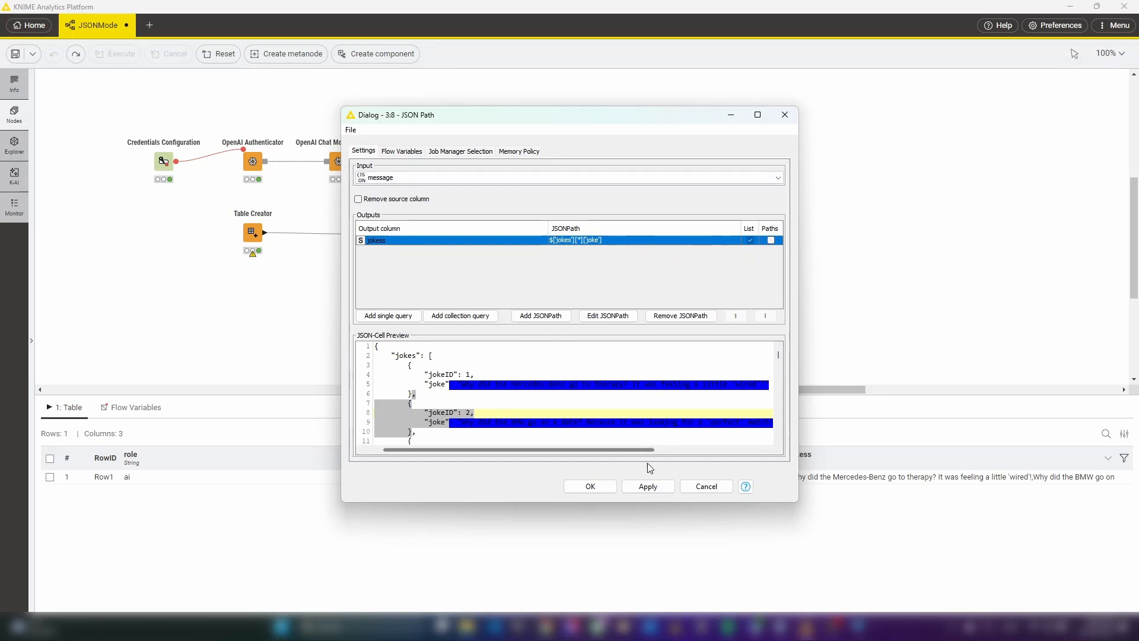
pyautogui.click(608, 488)
pyautogui.click(669, 355)
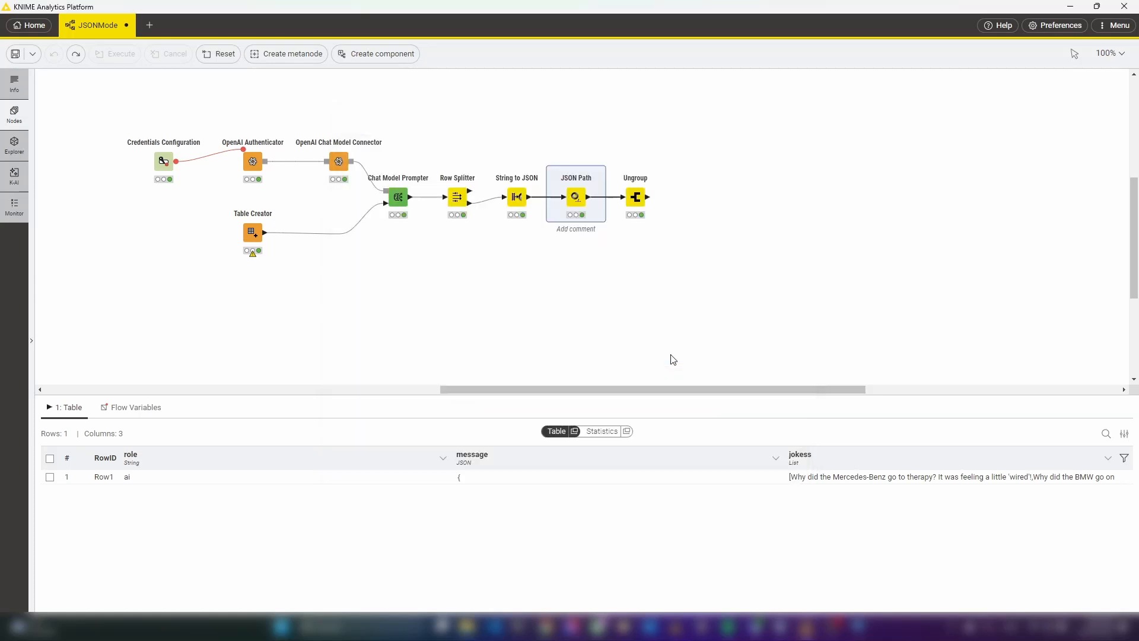
# Show the Ungroup node's output table in a separate window, widen it, and enlarge the rows to inspect the individual jokes
pyautogui.moveTo(636, 197)
pyautogui.click(636, 197)
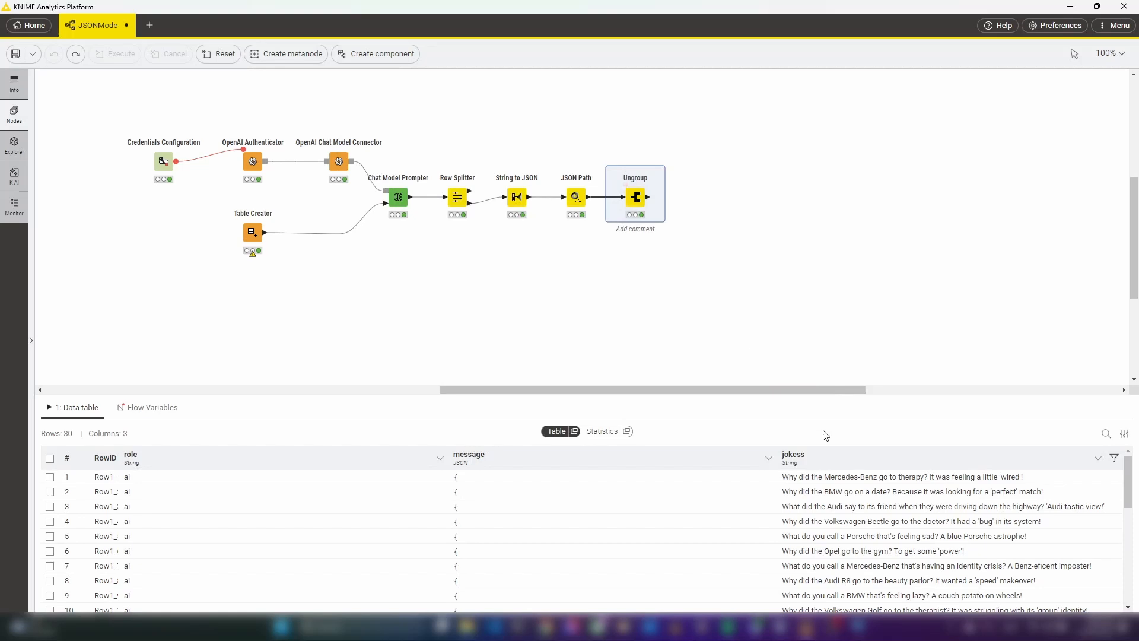
pyautogui.click(574, 432)
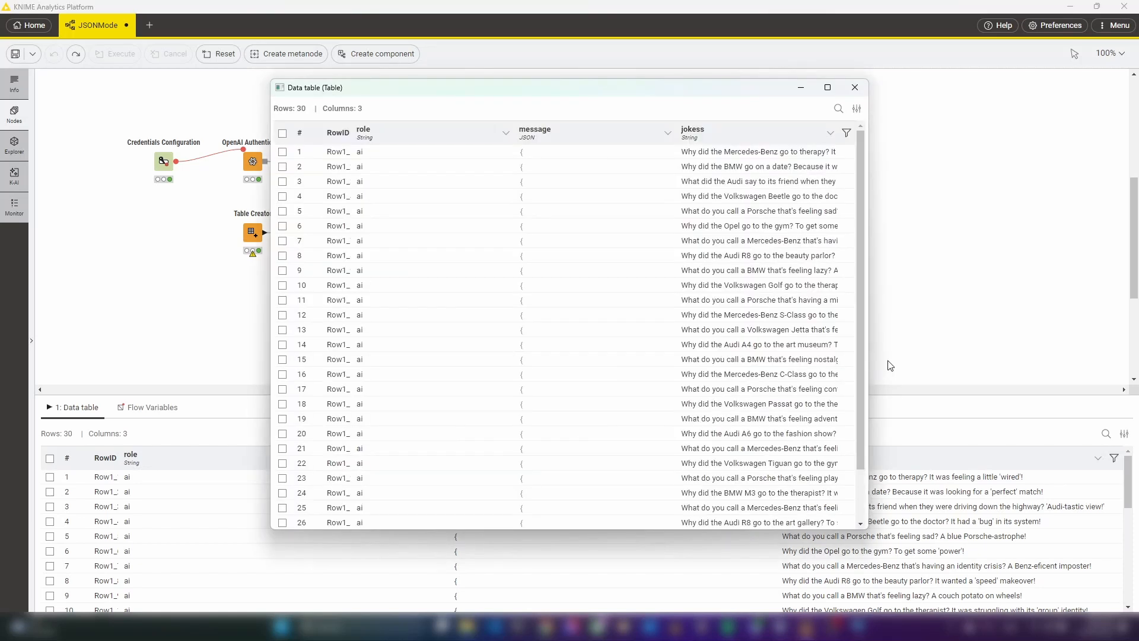
pyautogui.moveTo(870, 342); pyautogui.dragTo(1018, 343)
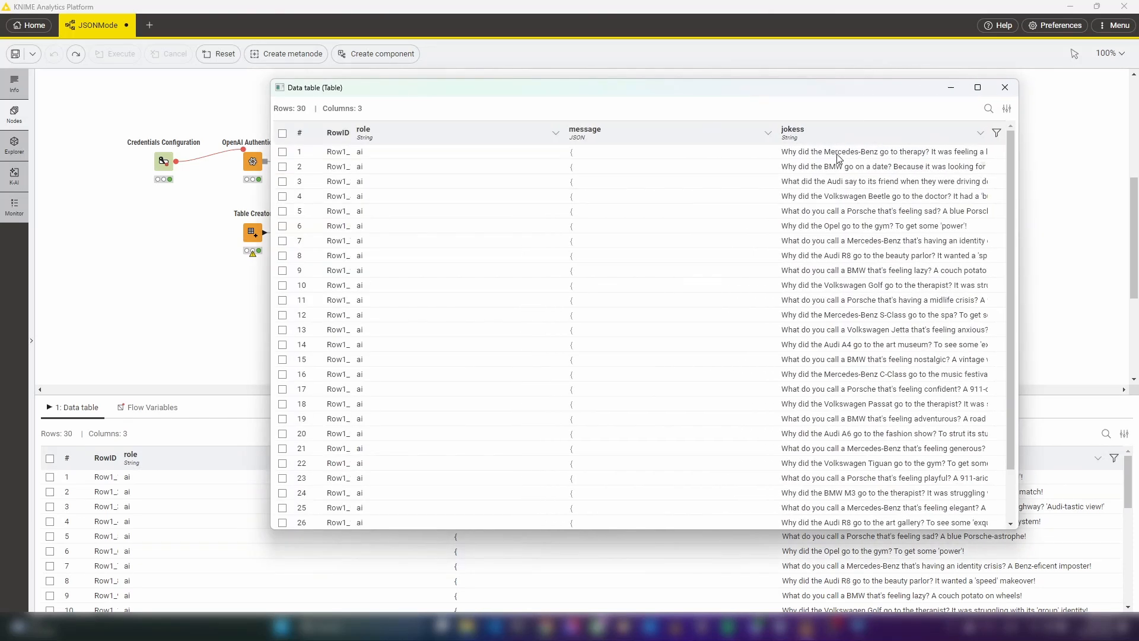
pyautogui.moveTo(834, 157); pyautogui.dragTo(833, 211)
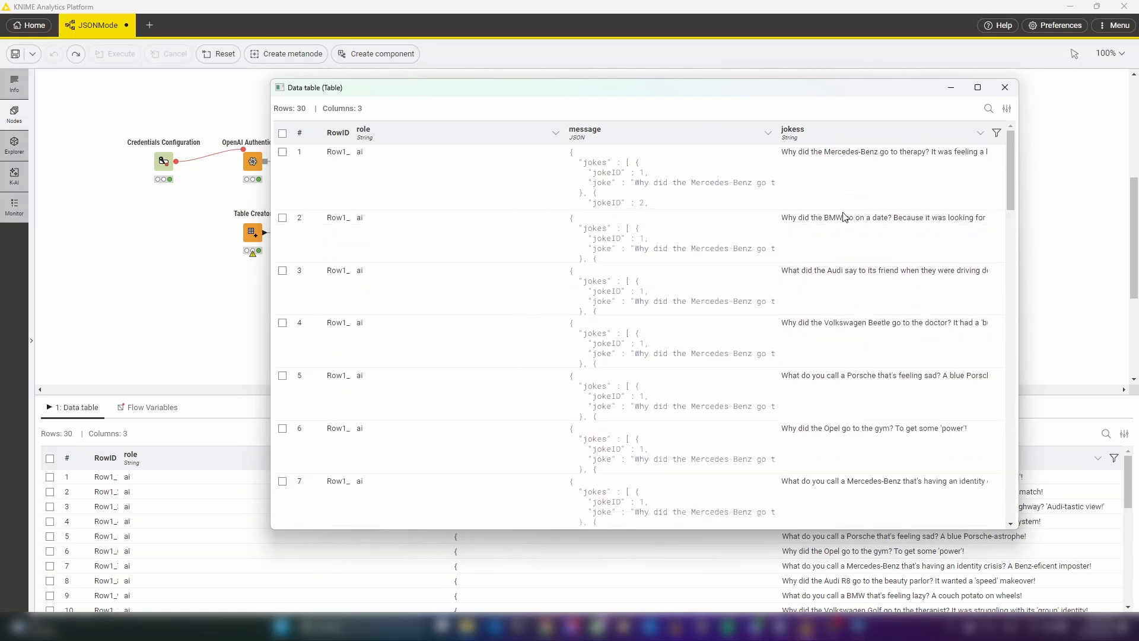